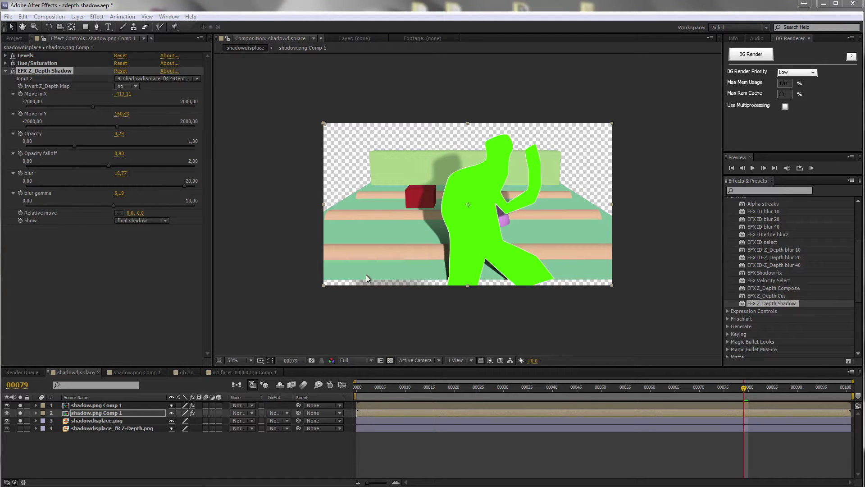
Open the uj1 facet_00000.tga Comp 1 composition, scrub it, then select gb tlo{0000-0200}.png in the Project panel
click(232, 372)
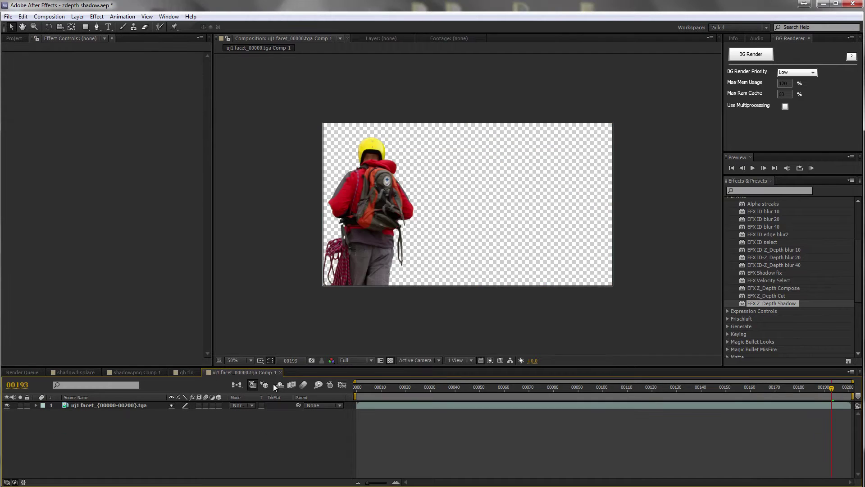
click(359, 387)
drag(355, 387, 235, 263)
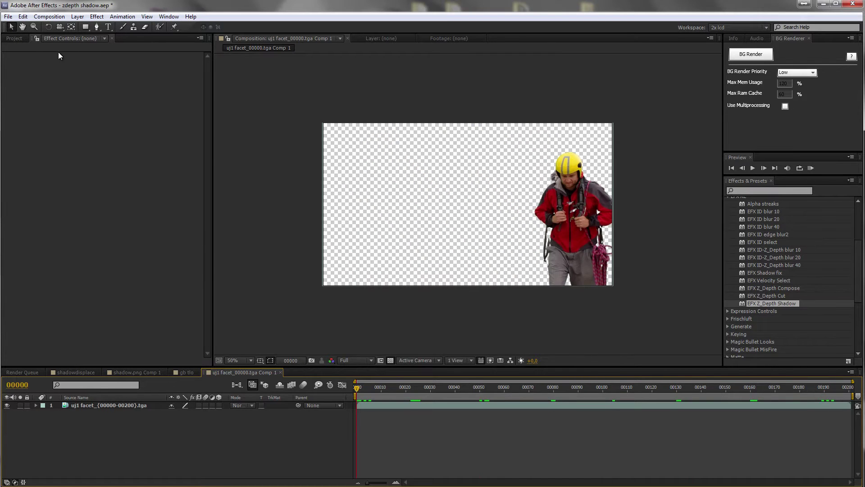
key(ctrl+0)
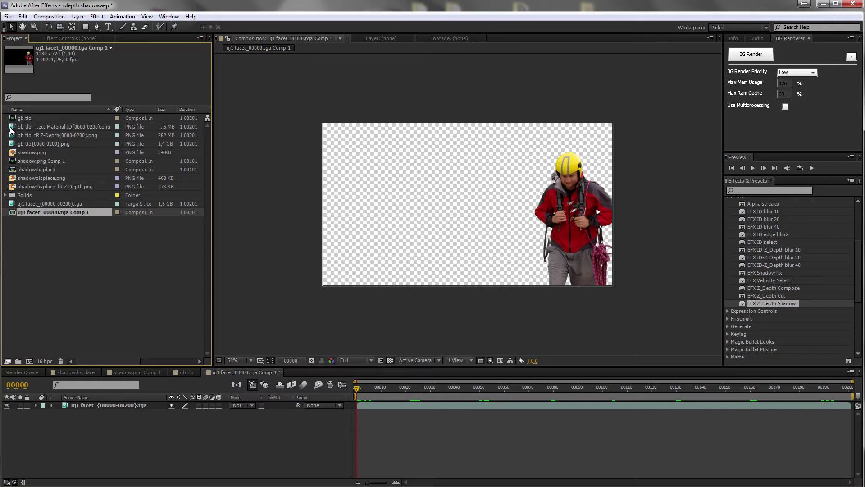
click(12, 143)
Open the gb tlo{0000-0200}.png footage and step through it to frame 00114, where the teapot appears
double_click(12, 145)
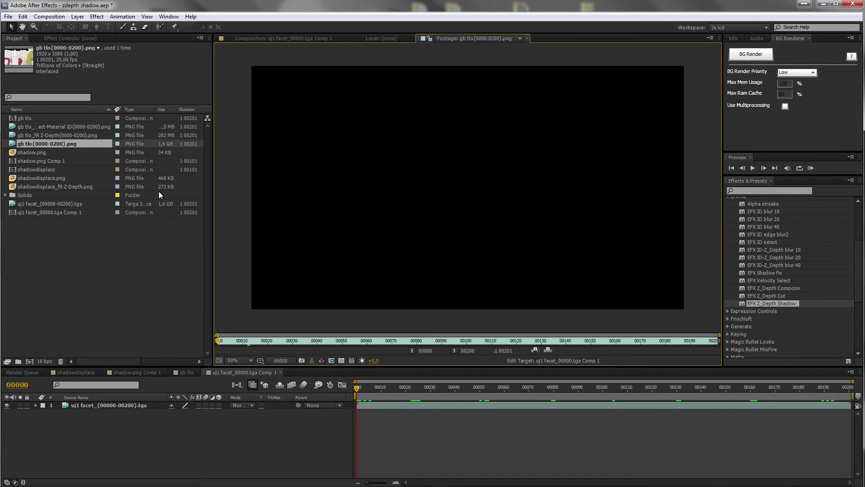
click(233, 342)
click(260, 342)
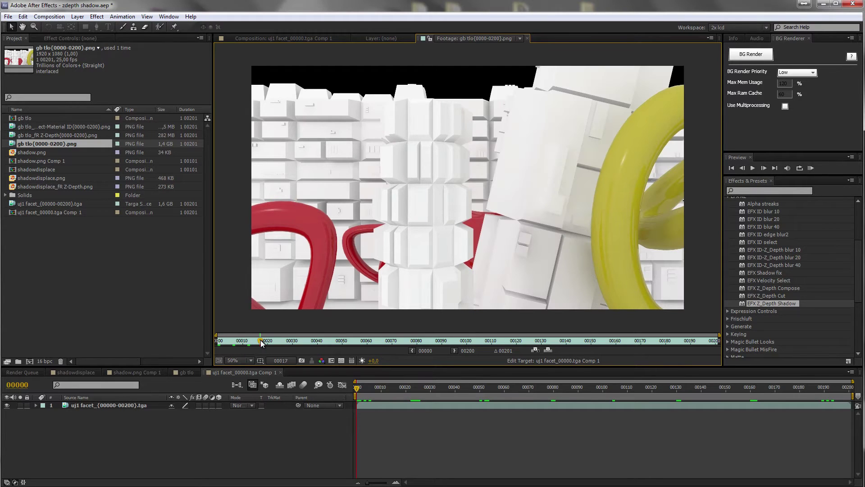
click(306, 341)
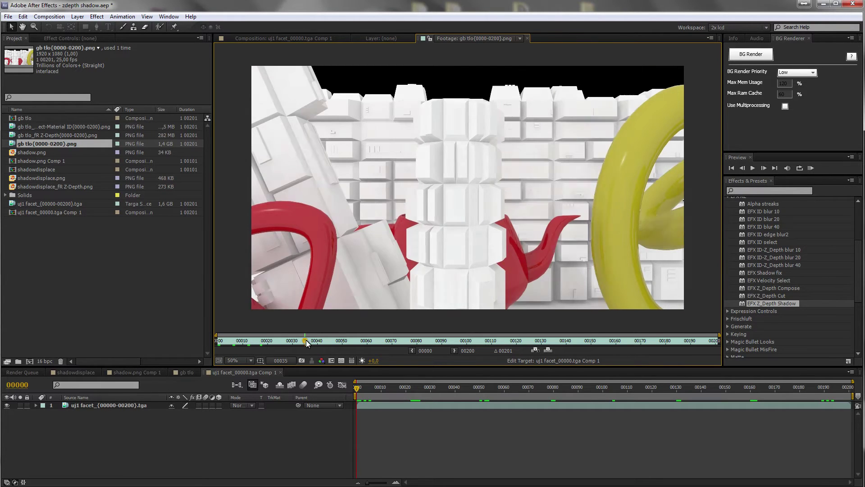
drag(352, 341, 427, 343)
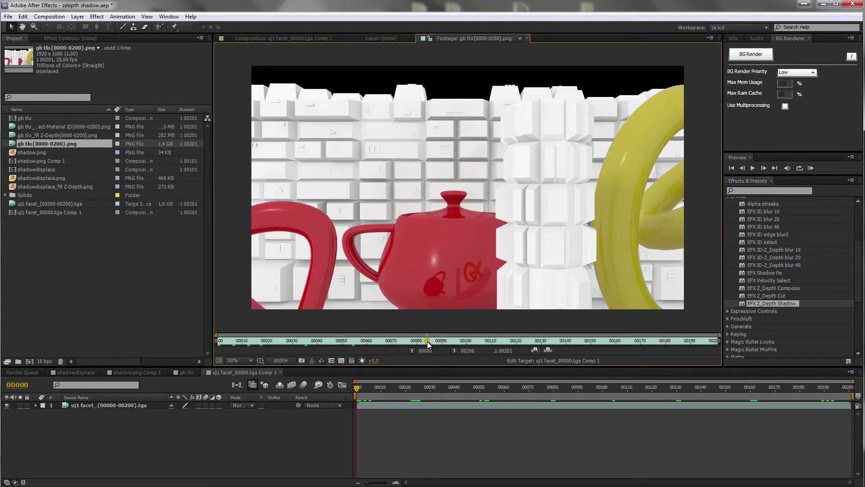
click(504, 345)
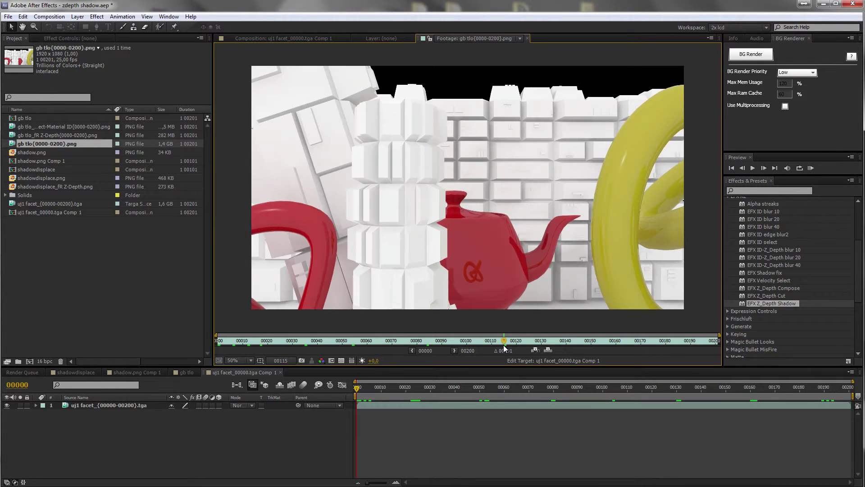
In the gb tlo comp, solo White Solid 1 and the gb tlo background layer, and view that layer's effects
click(185, 371)
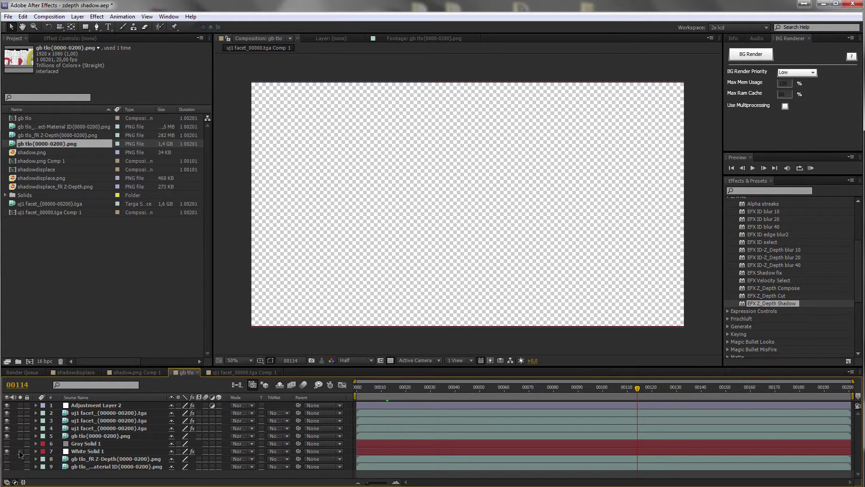
click(20, 451)
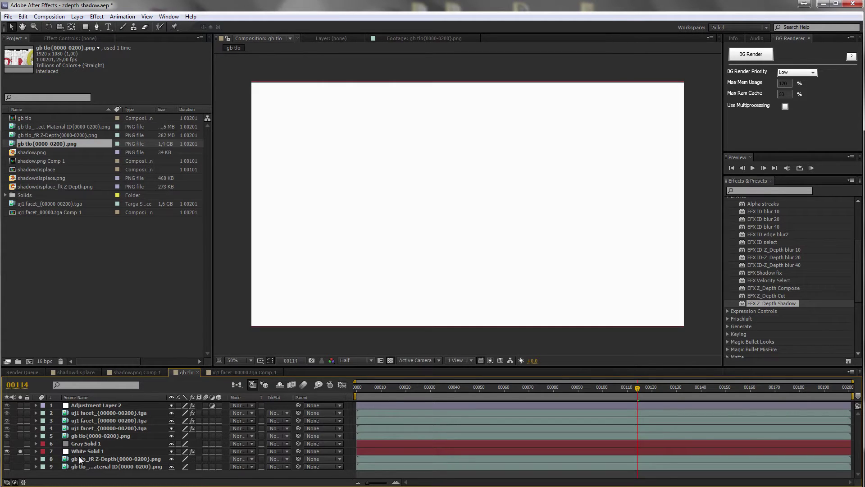
click(20, 436)
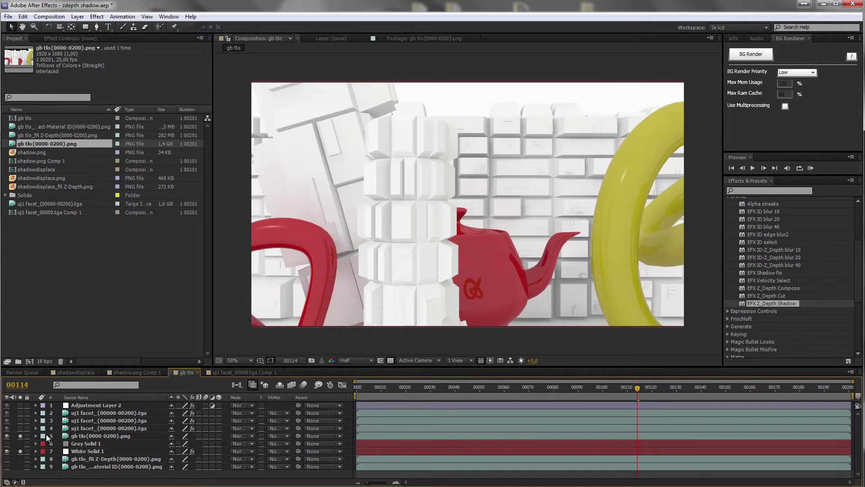
click(46, 435)
click(96, 37)
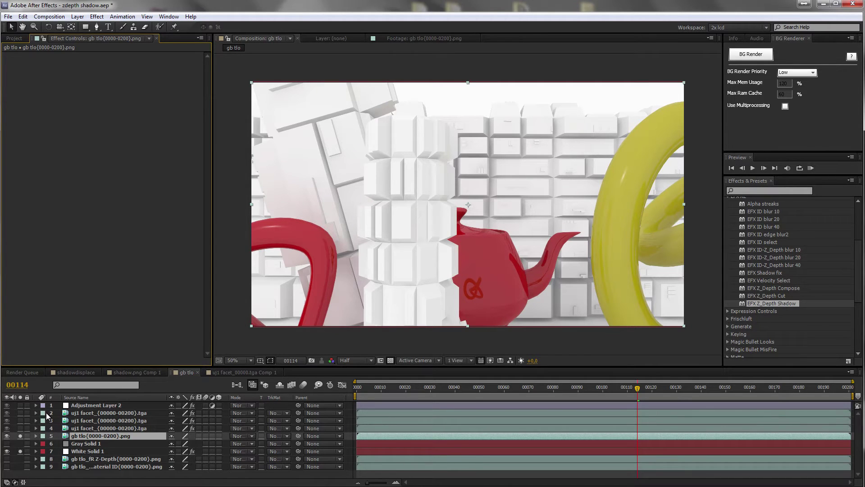
Disable EFX Z_Depth Compose on climber layer 2, solo it, and move to frame 00045
click(78, 412)
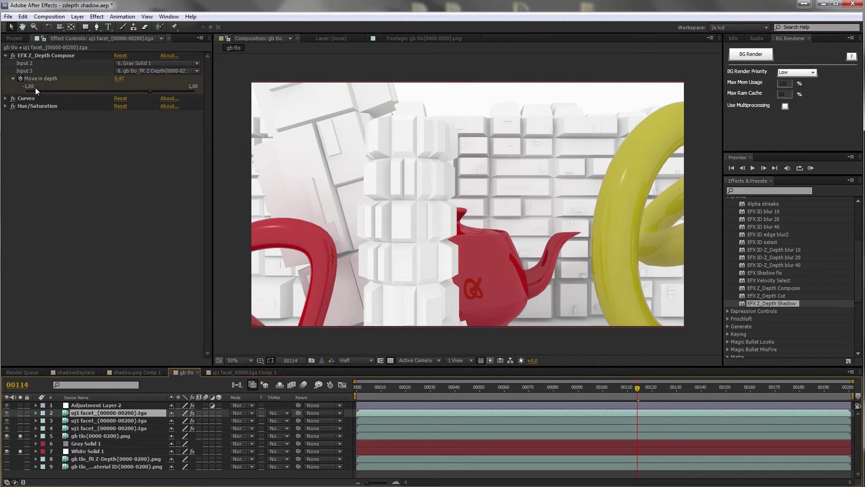
click(12, 55)
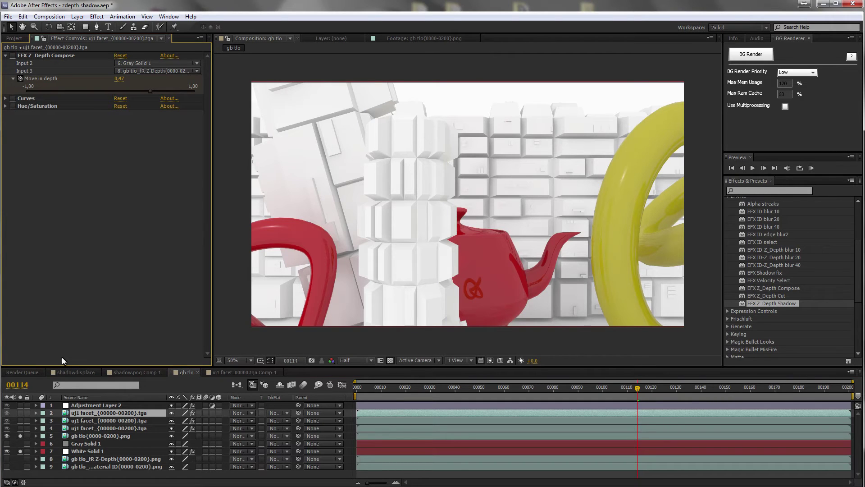
click(20, 413)
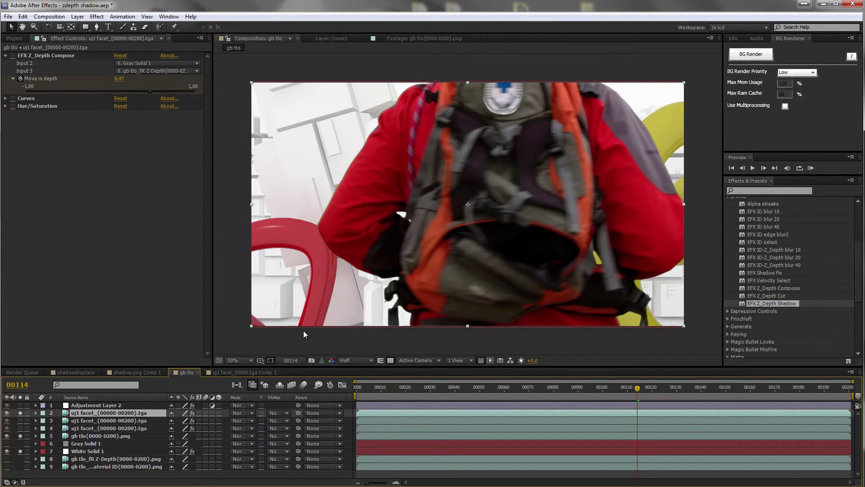
drag(615, 383, 467, 393)
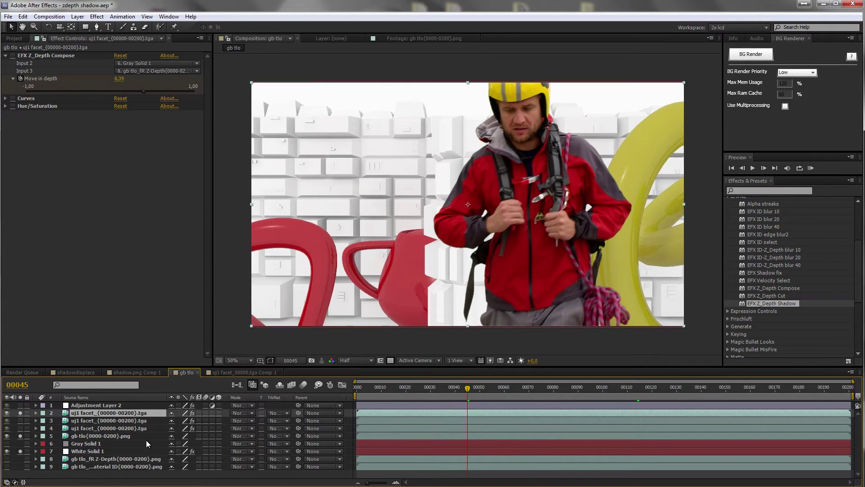
Select Gray Solid 1, then reselect the climber layer 2 to show its effects
click(98, 444)
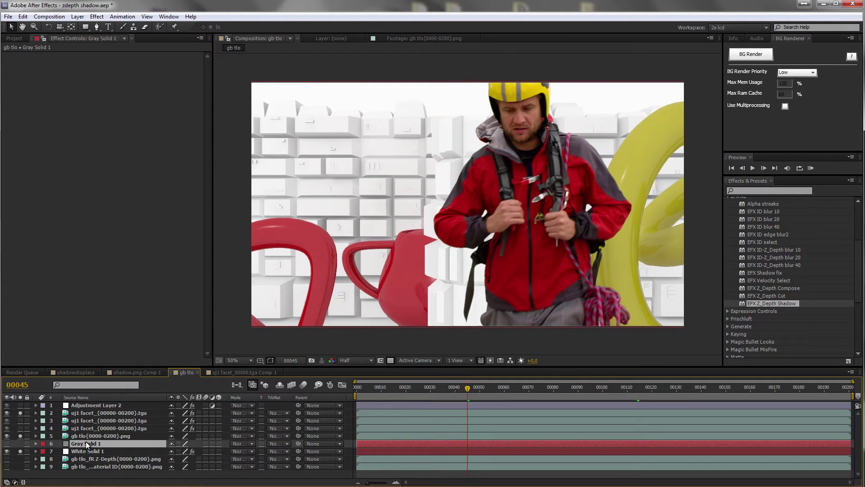
click(93, 413)
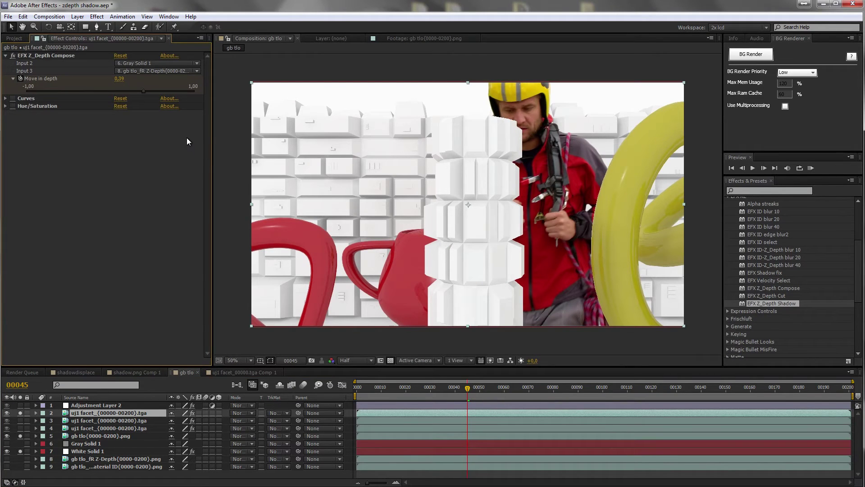
click(144, 90)
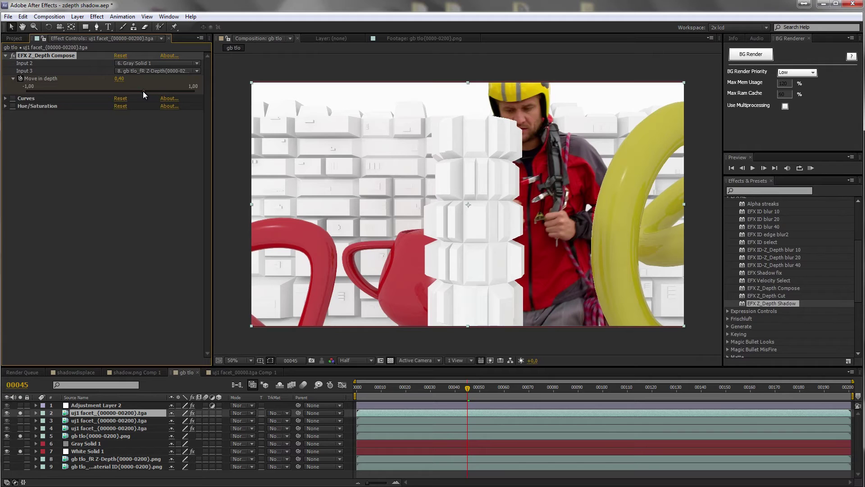
drag(131, 91, 163, 92)
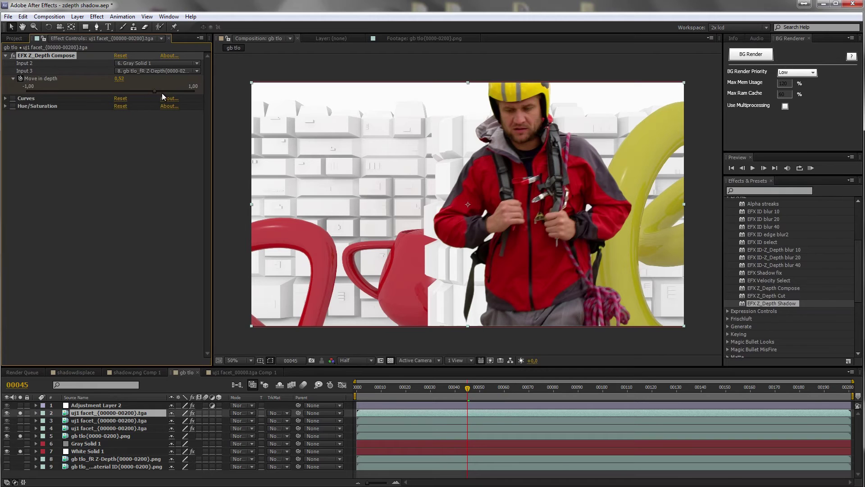
drag(123, 90, 85, 90)
key(ctrl+z)
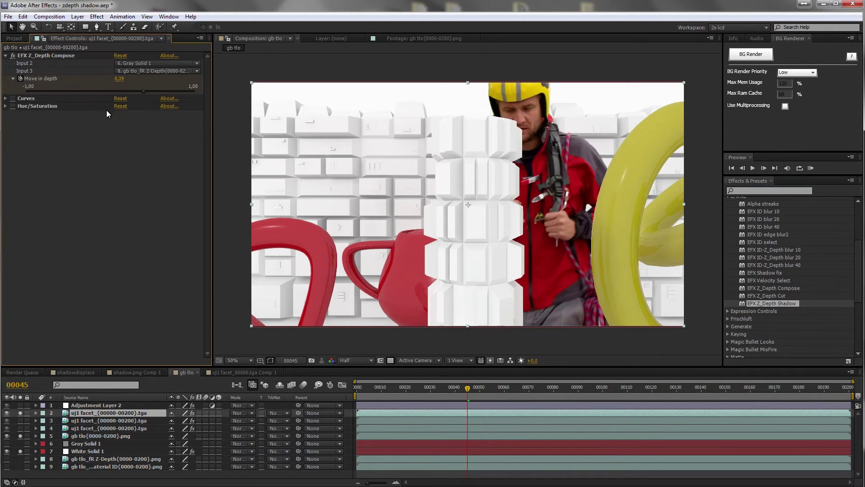
click(455, 387)
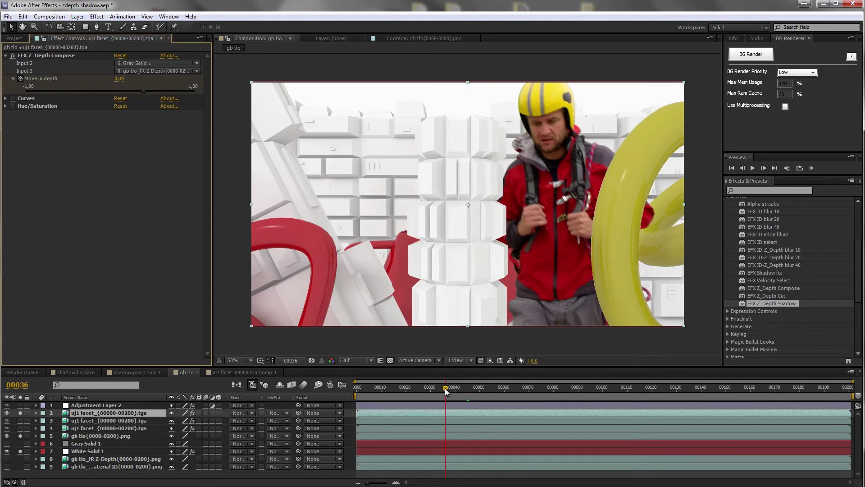
drag(446, 388, 381, 388)
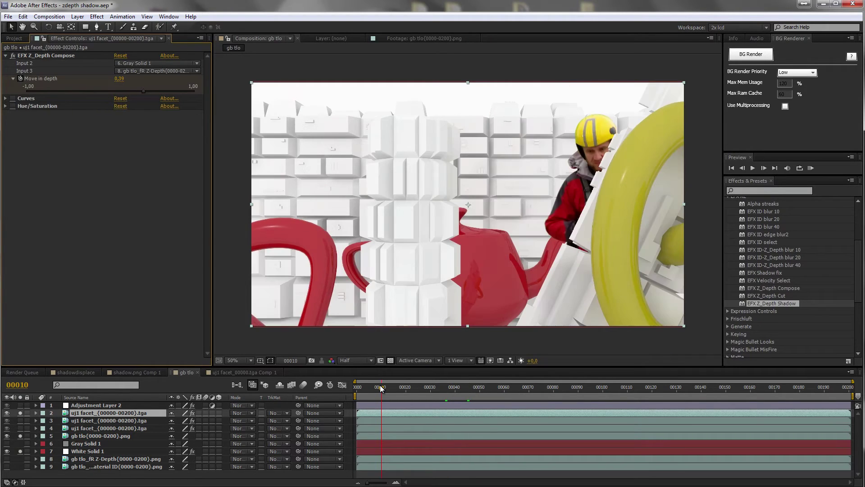
click(408, 387)
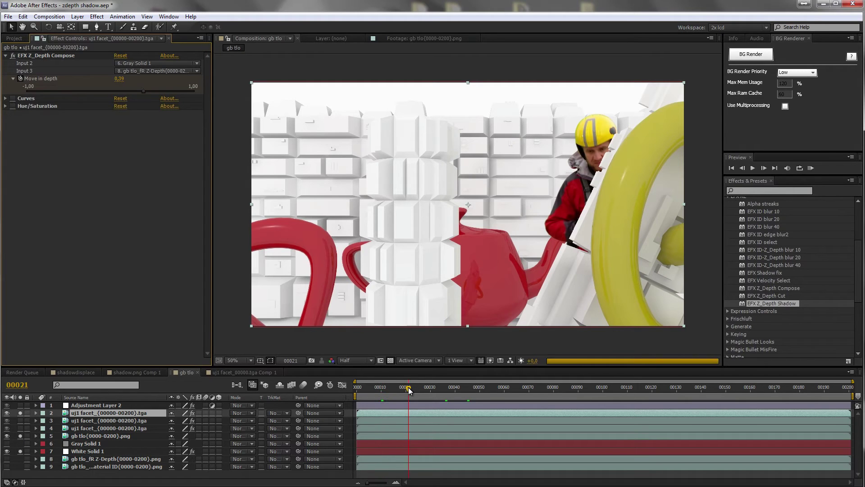
click(377, 386)
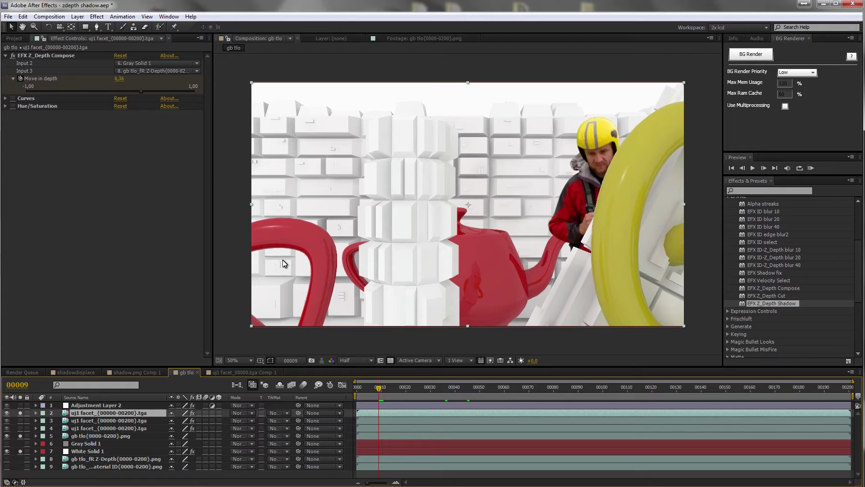
click(405, 387)
click(417, 388)
click(449, 389)
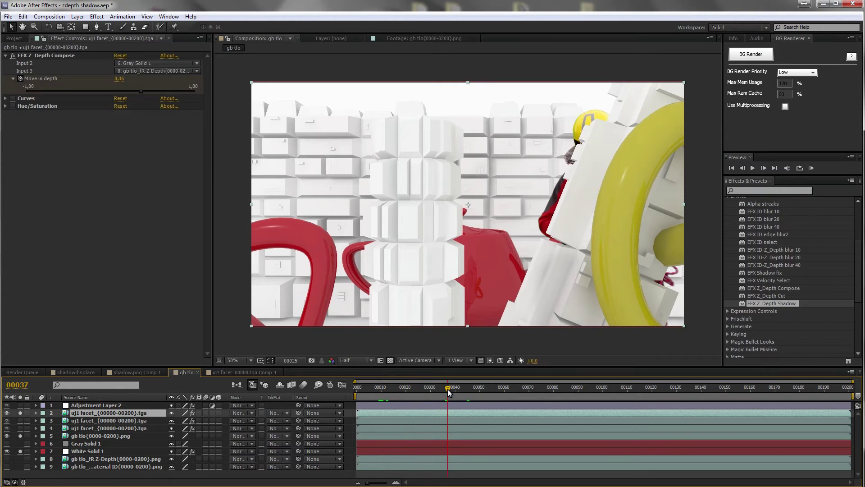
click(474, 389)
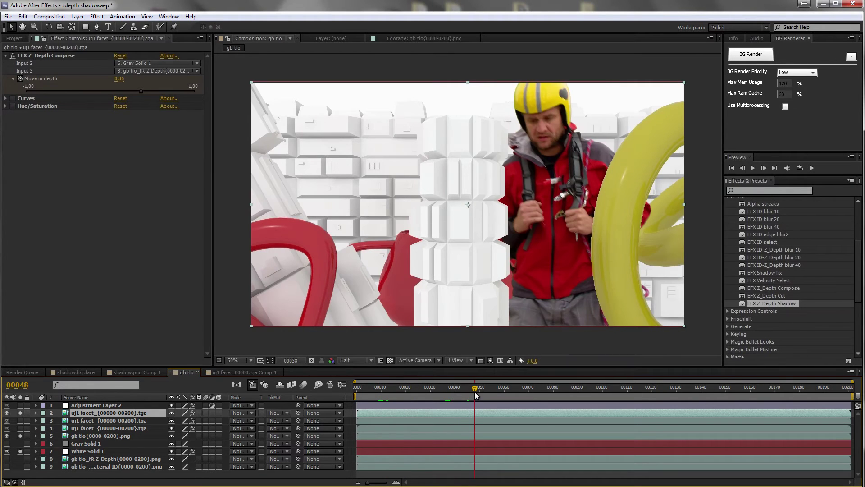
click(507, 395)
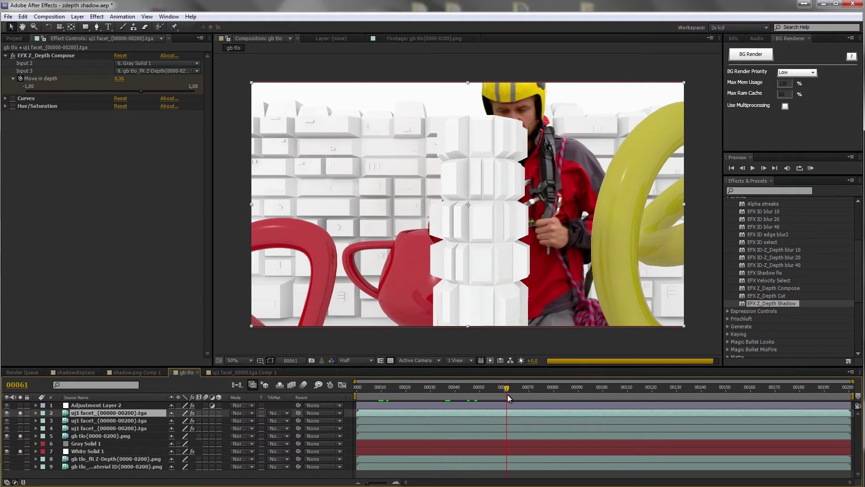
click(569, 400)
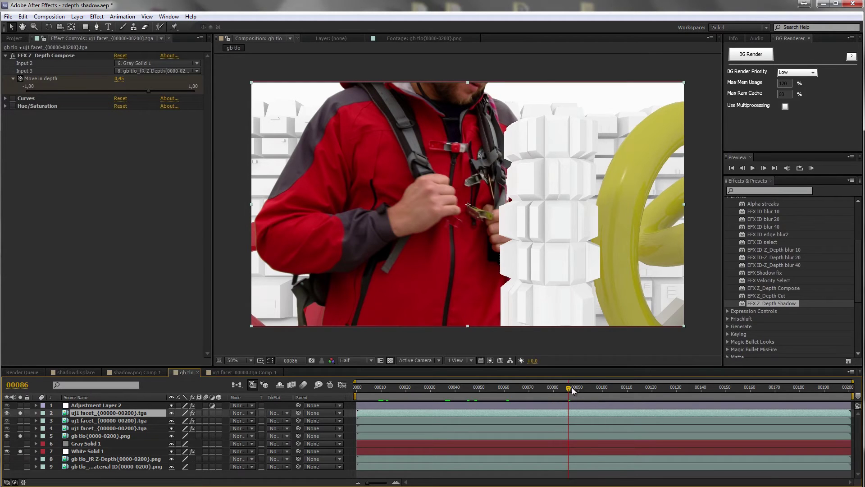
drag(572, 388, 631, 388)
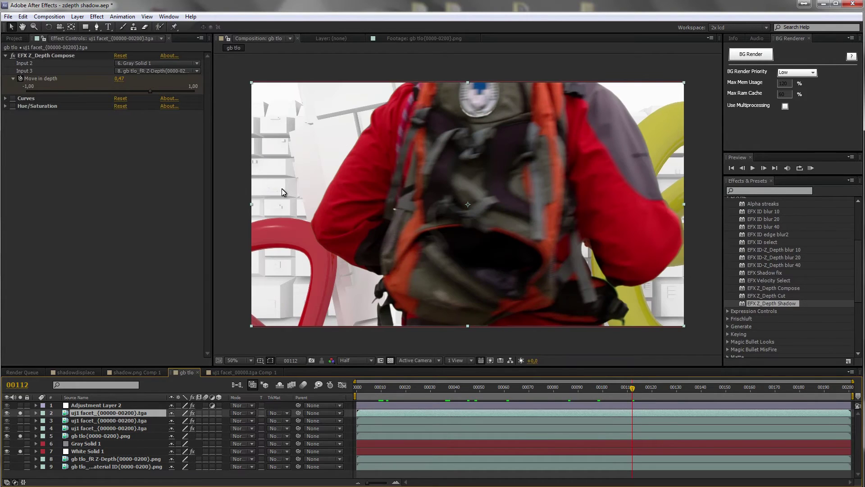
drag(652, 388, 768, 397)
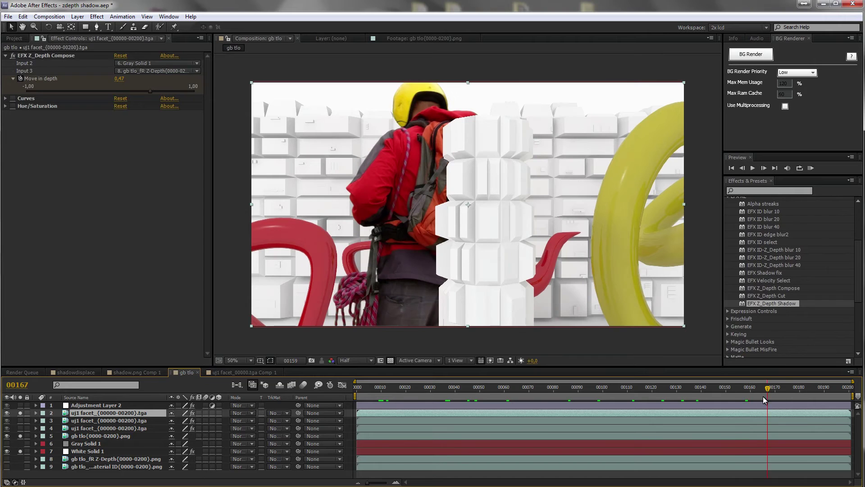
drag(121, 79, 118, 81)
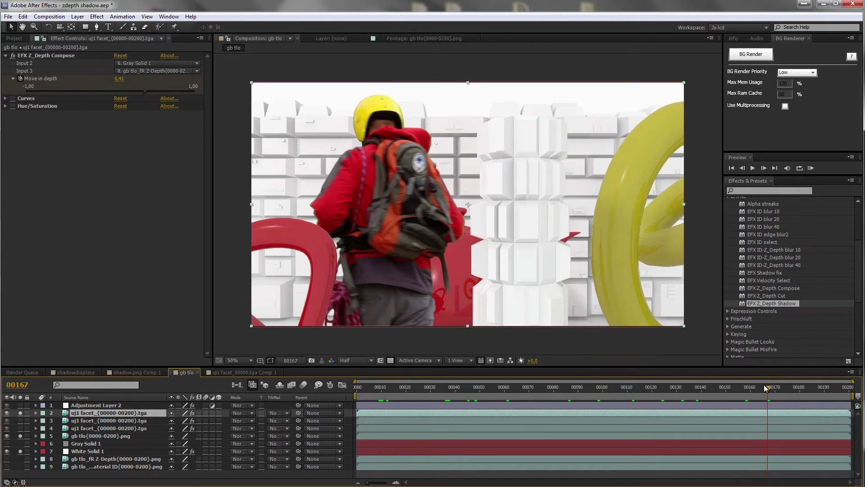
drag(765, 388, 814, 388)
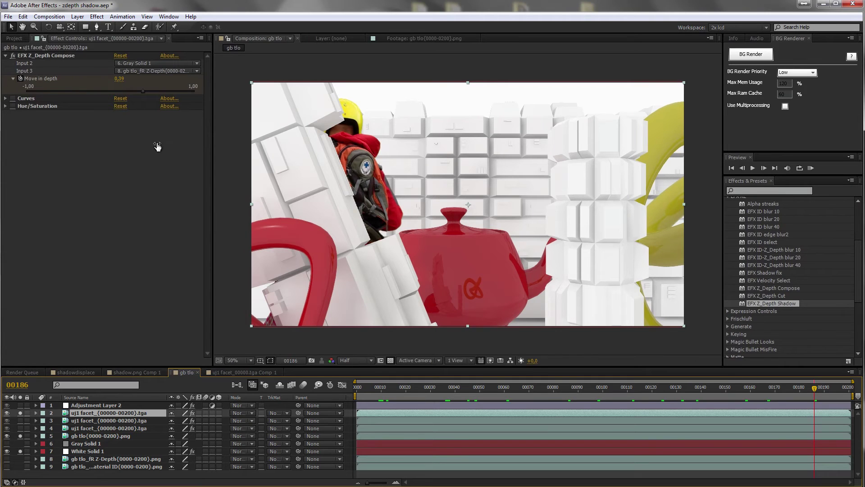
Move the time indicator to frame 00187 with the teapot in view
key(Page_Up)
click(801, 390)
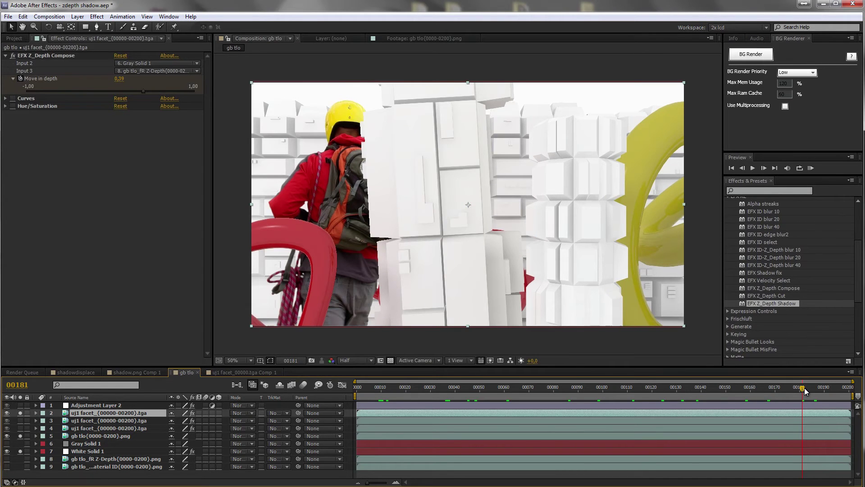
drag(805, 388, 816, 388)
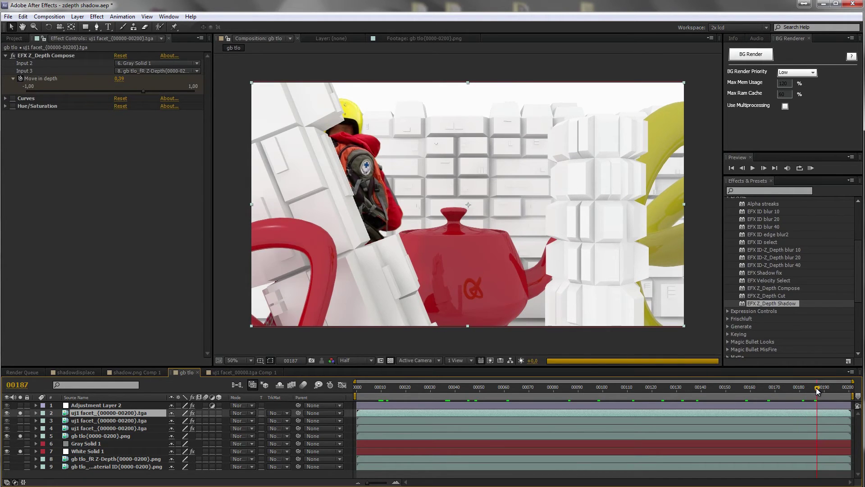
Collapse the Levels, Z_Depth Shadow and Z_Depth Compose effects on climber layer 4
click(93, 428)
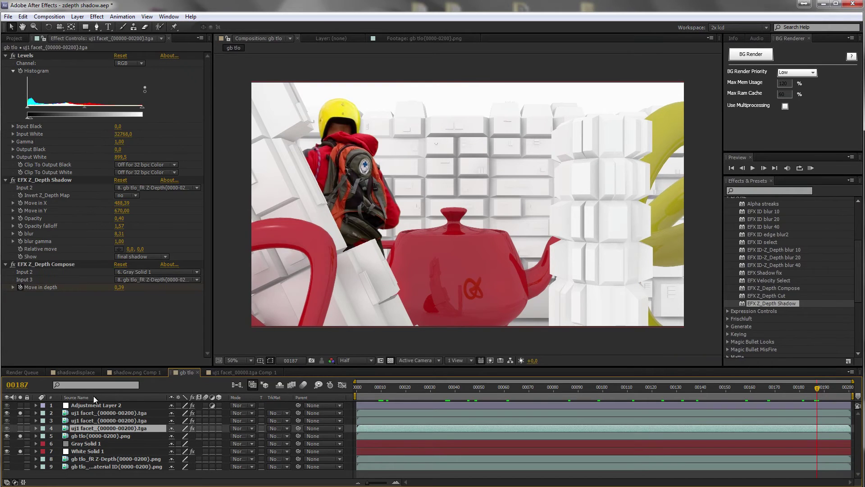
click(6, 55)
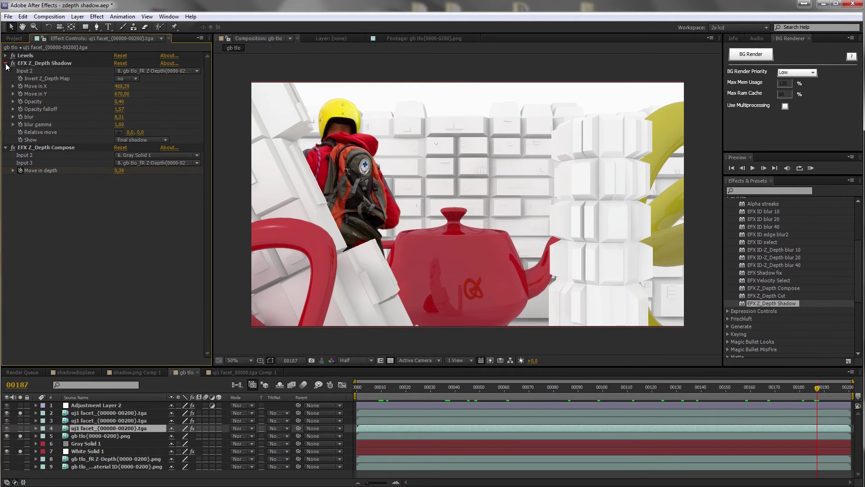
click(6, 63)
click(6, 71)
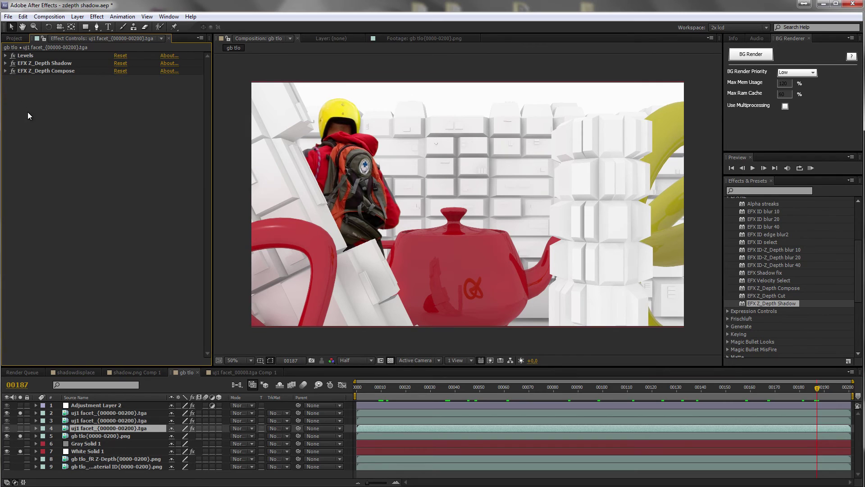
click(14, 70)
Collapse the three effects on climber layer 3, then reselect layer 4
click(85, 420)
click(6, 55)
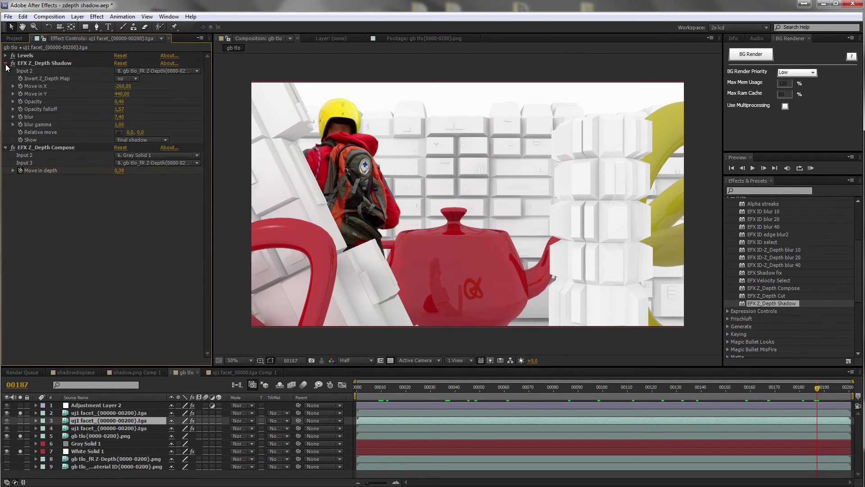
click(6, 63)
click(6, 70)
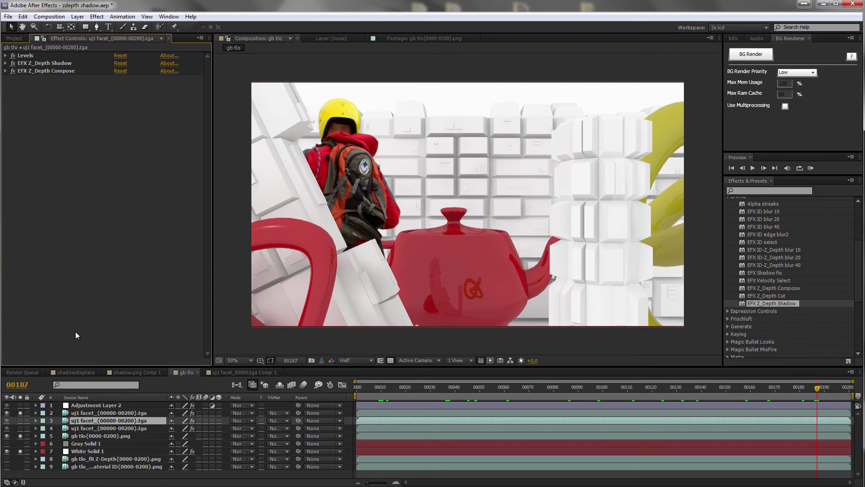
click(82, 429)
Re-enable EFX Z_Depth Compose on layer 4 and expand it to show Move in depth 0,38
click(21, 428)
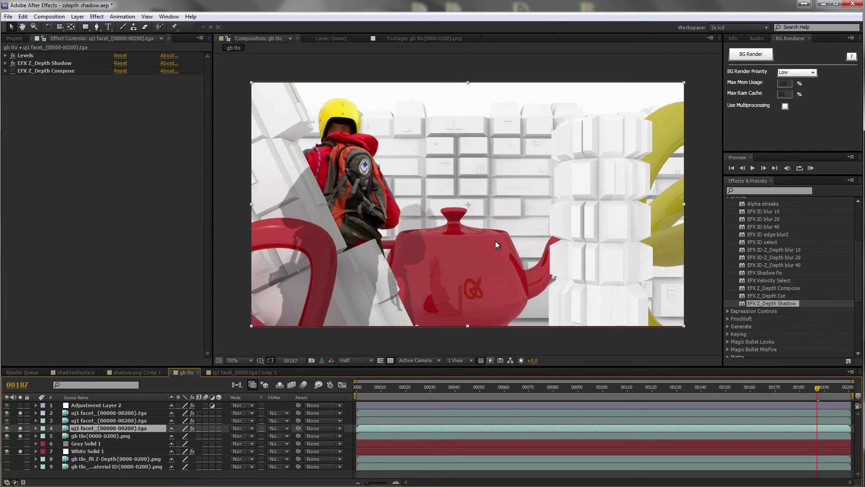
click(50, 71)
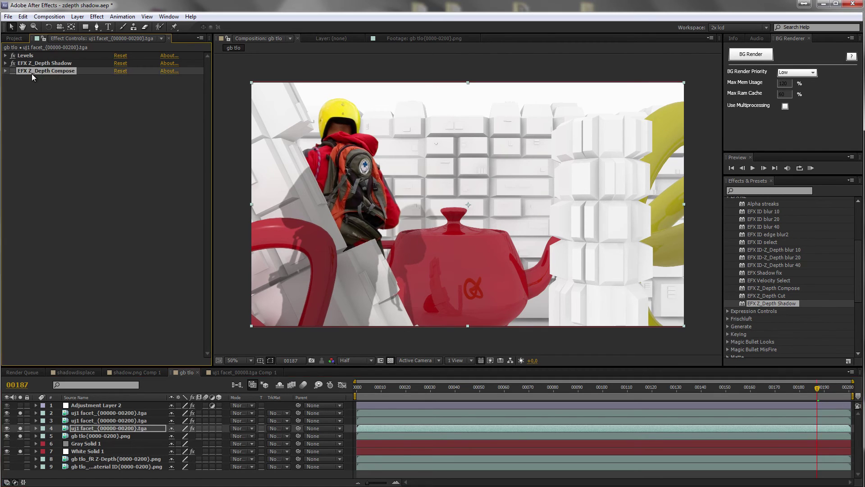
click(5, 71)
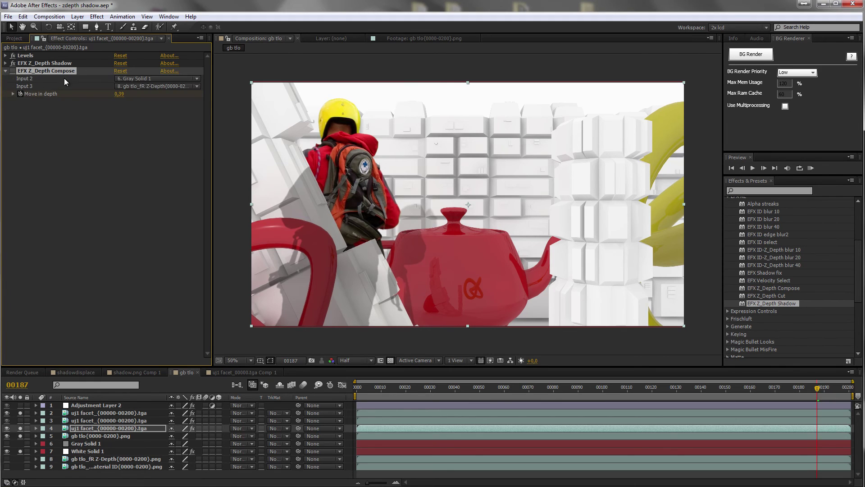
click(12, 71)
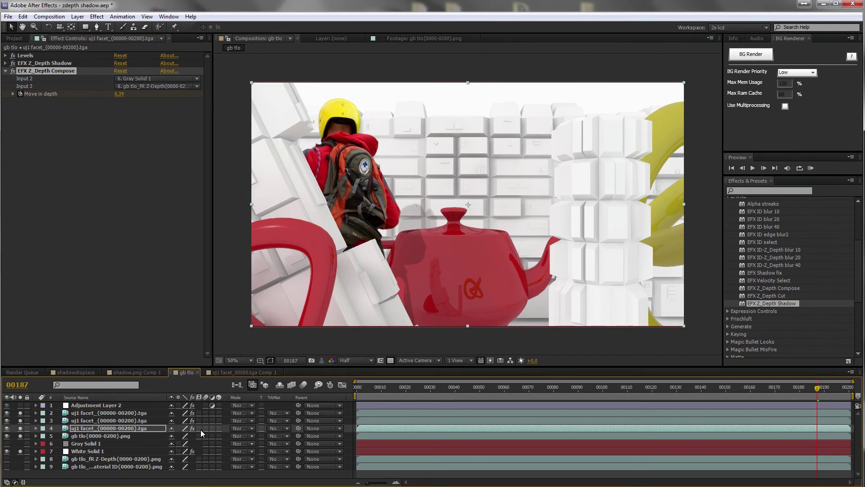
drag(807, 387, 675, 388)
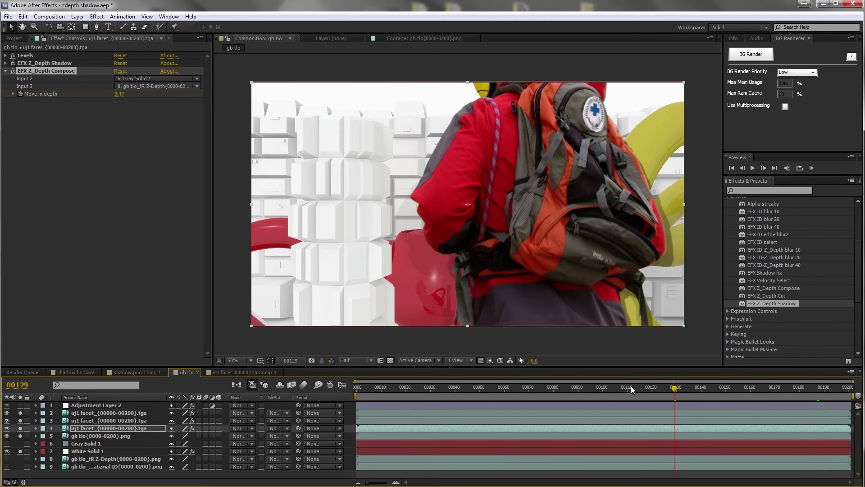
click(607, 388)
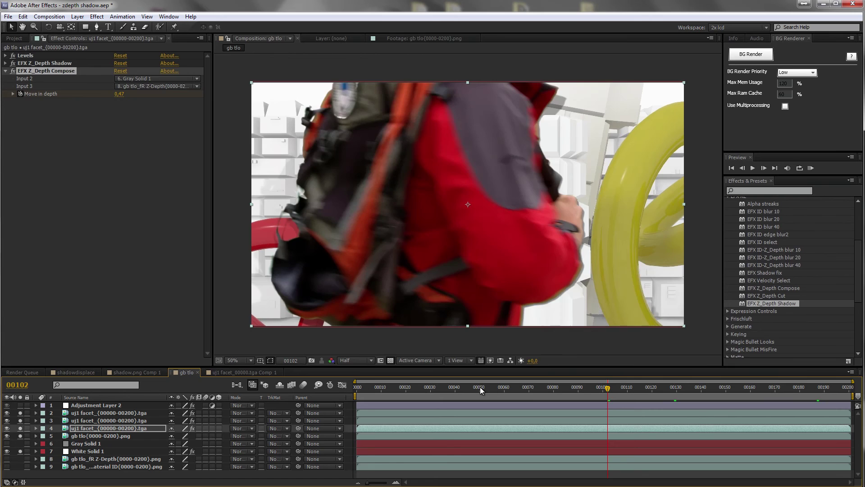
click(445, 387)
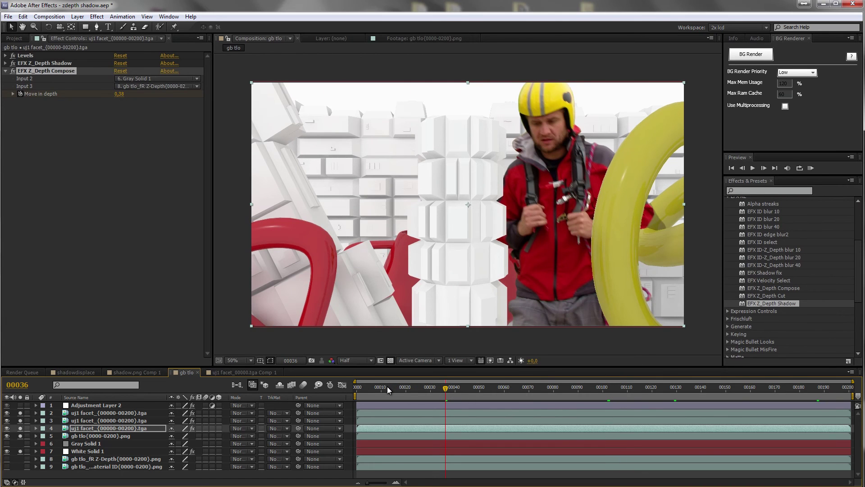
click(386, 388)
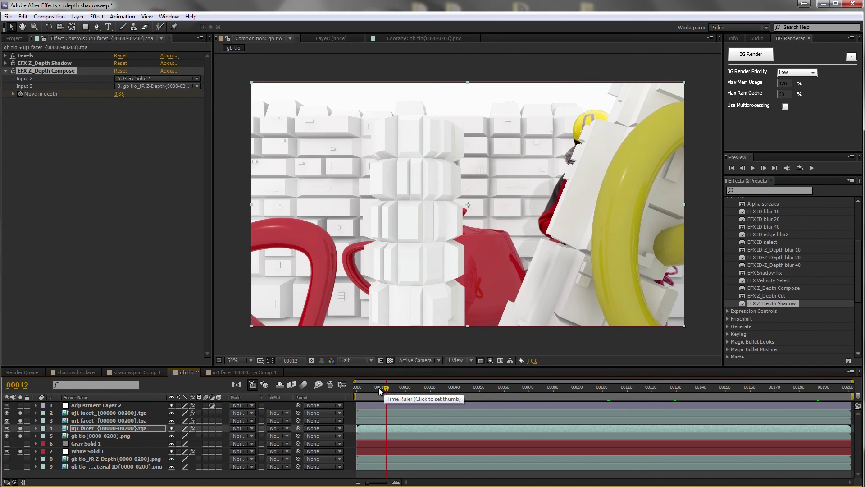
key(Home)
drag(361, 389, 367, 385)
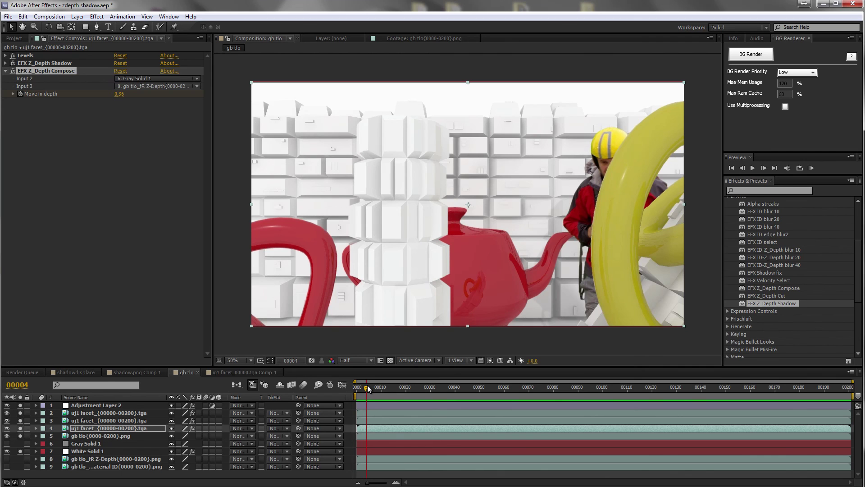